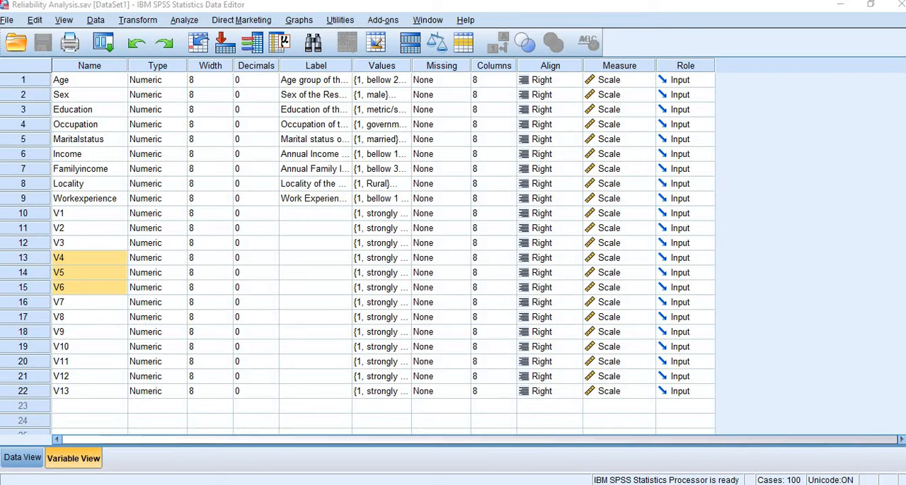
Look through the response data for all cases down to the last filled row and return to the first case.
click(28, 458)
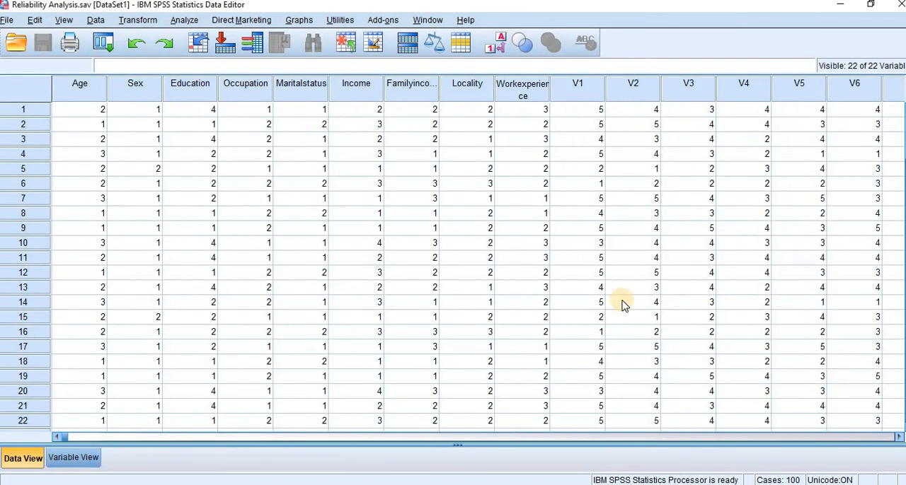
scroll(452, 267, down, 12)
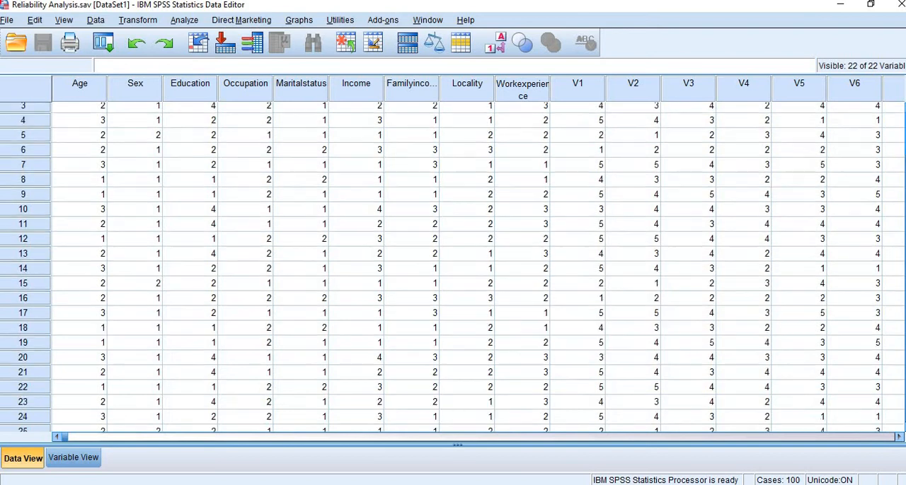
scroll(902, 332, down, 20)
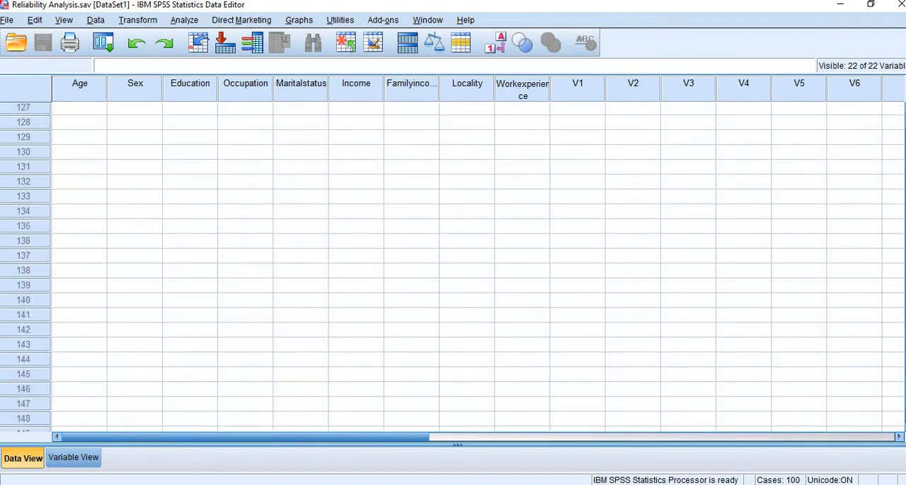
scroll(903, 333, up, 9)
scroll(902, 332, up, 1)
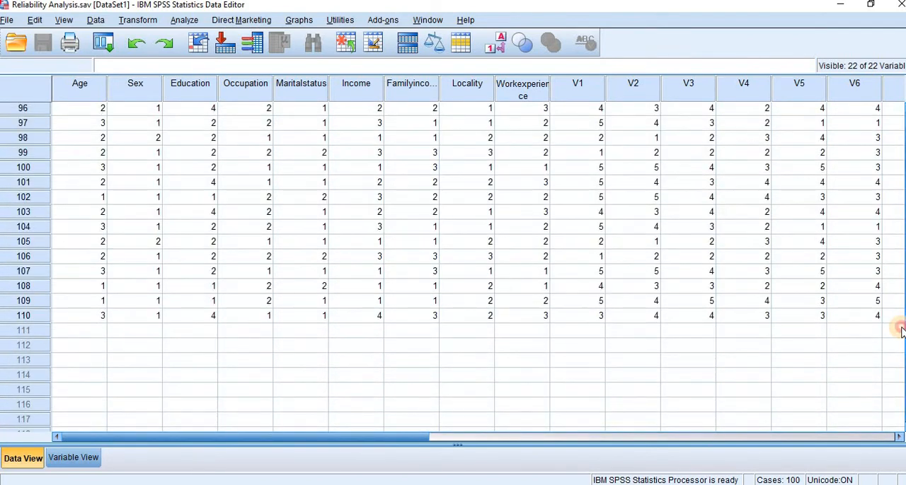
scroll(902, 333, up, 20)
scroll(902, 332, up, 8)
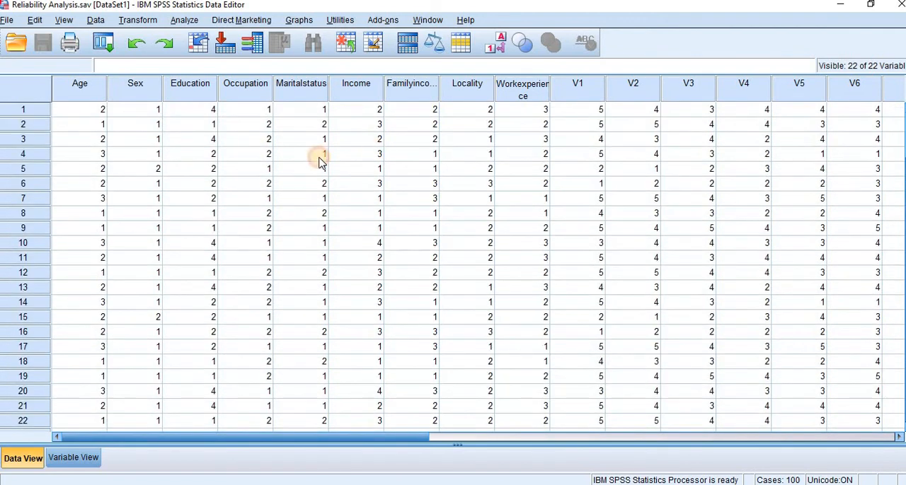
Review the value labels defined for variable V1 among the scale variables V1 to V13.
click(72, 458)
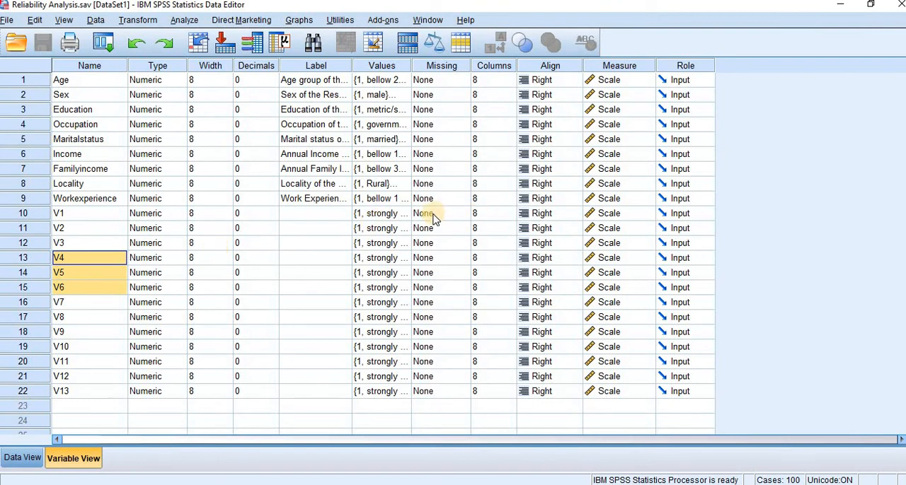
click(377, 216)
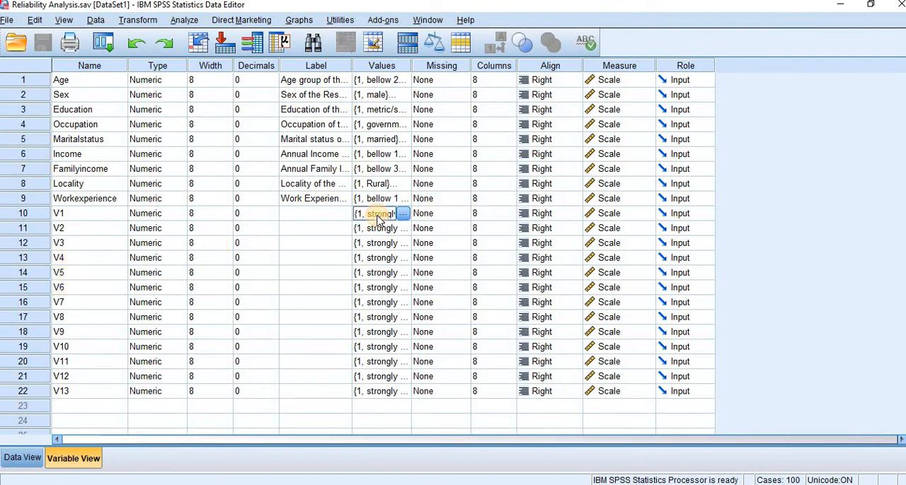
drag(92, 220, 107, 398)
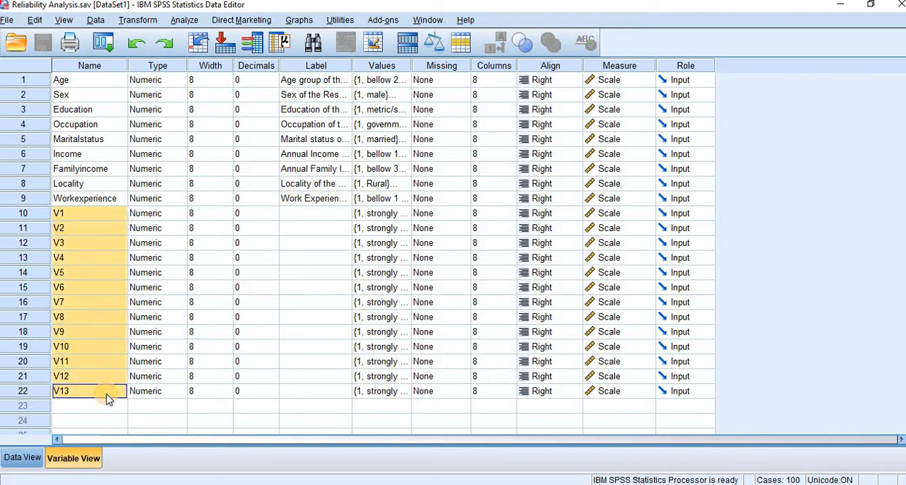
click(395, 220)
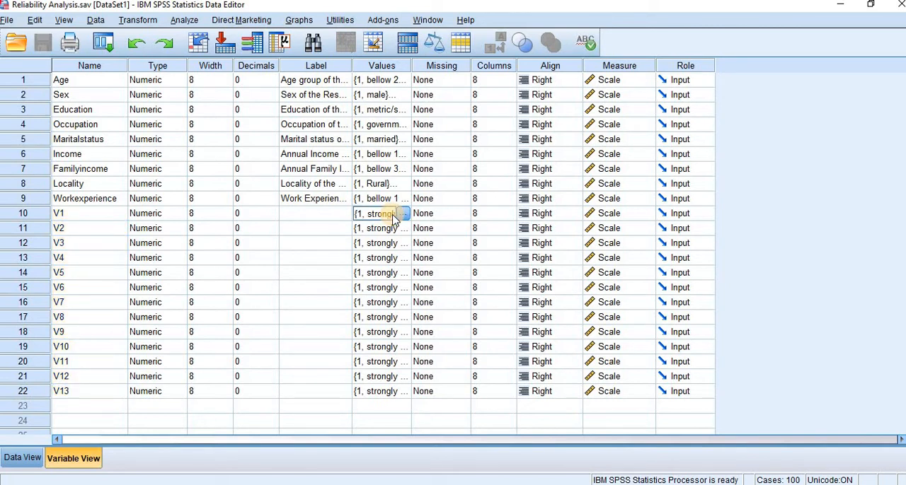
click(402, 214)
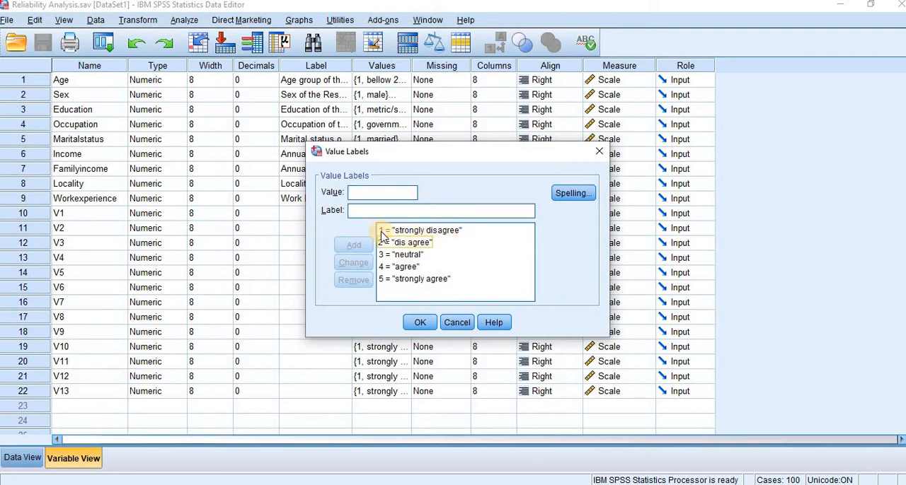
click(420, 323)
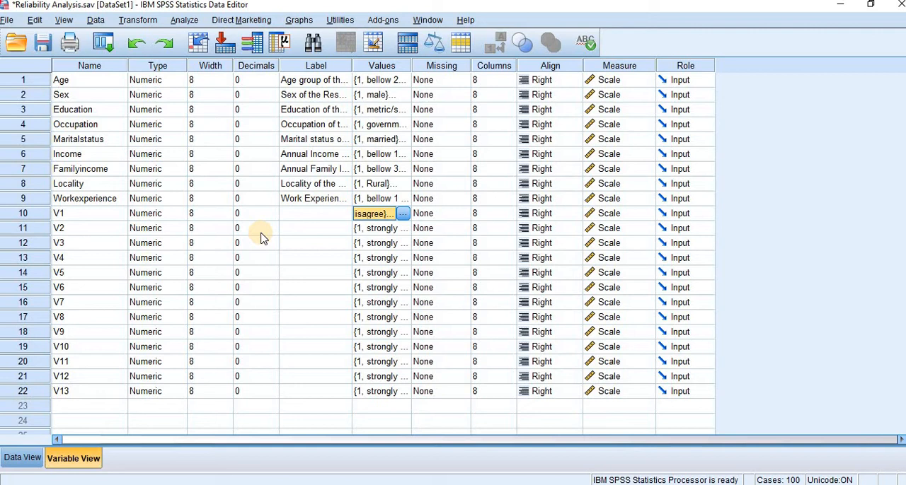
Start a Reliability Analysis and remove all variables already in its item list.
click(194, 22)
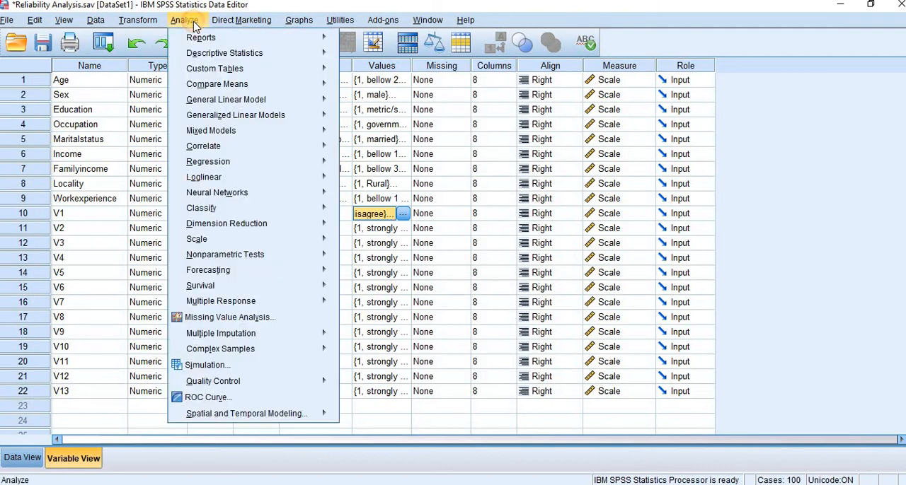
mouse_move(241, 247)
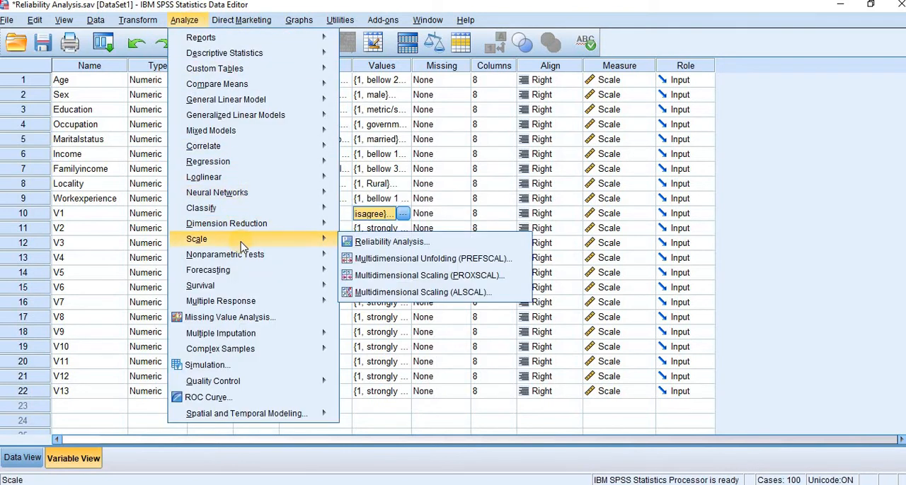
click(362, 244)
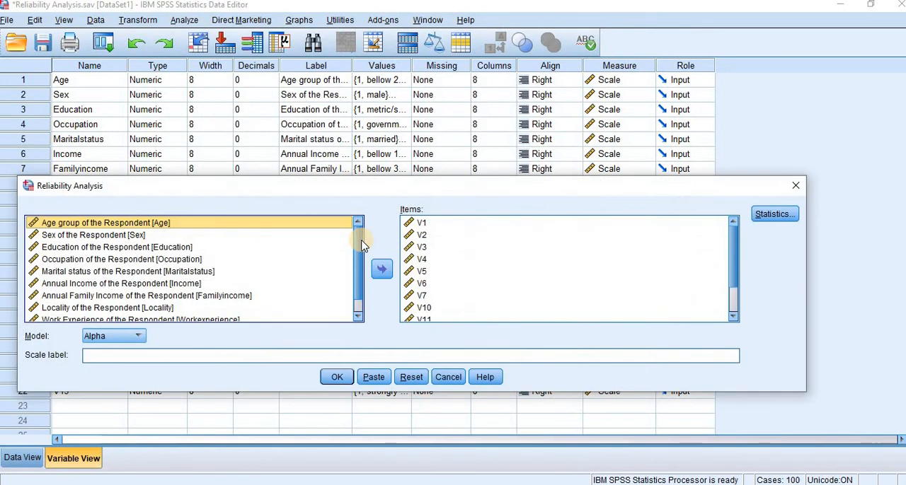
click(421, 271)
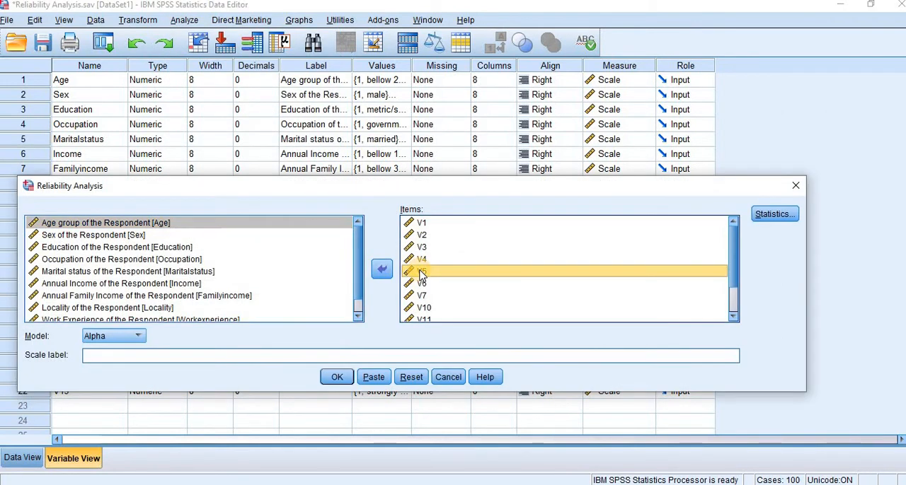
key(ctrl+a)
click(383, 269)
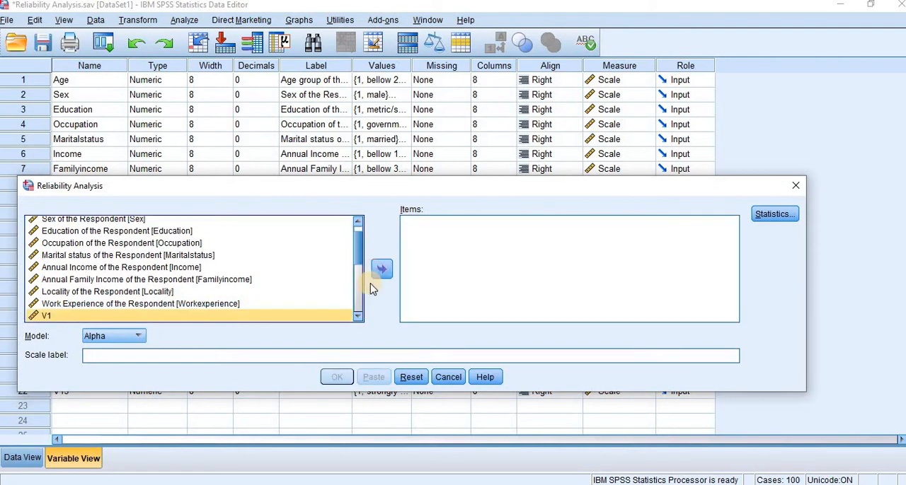
Add variables V1 through V13 as the items of the reliability analysis.
drag(358, 260, 363, 313)
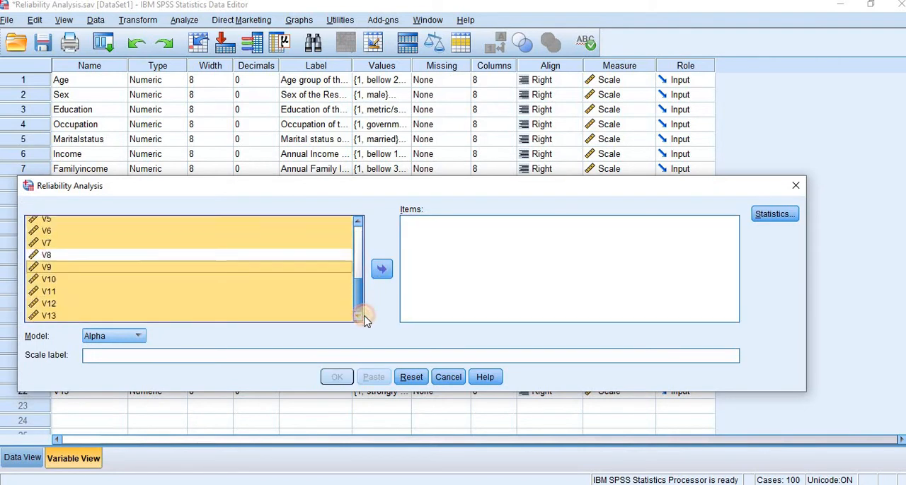
ctrl+click(204, 256)
click(213, 258)
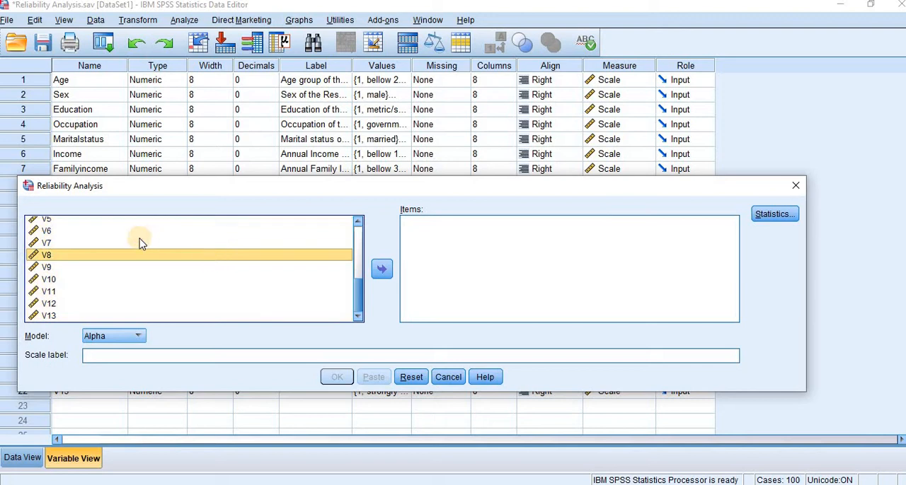
key(Up)
key(Up)
key(Up)
key(Up)
key(Up)
key(Up)
key(Up)
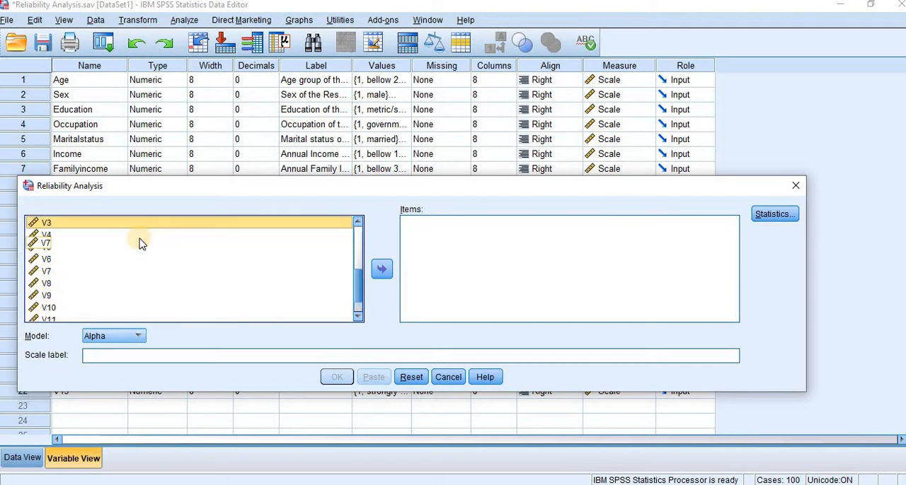
key(shift+Down)
key(shift+Down)
key(shift+Down)
key(shift+Down)
key(shift+Down)
key(shift+Down)
key(shift+Down)
key(shift+Down)
key(shift+Down)
key(shift+Down)
key(shift+Down)
key(shift+Down)
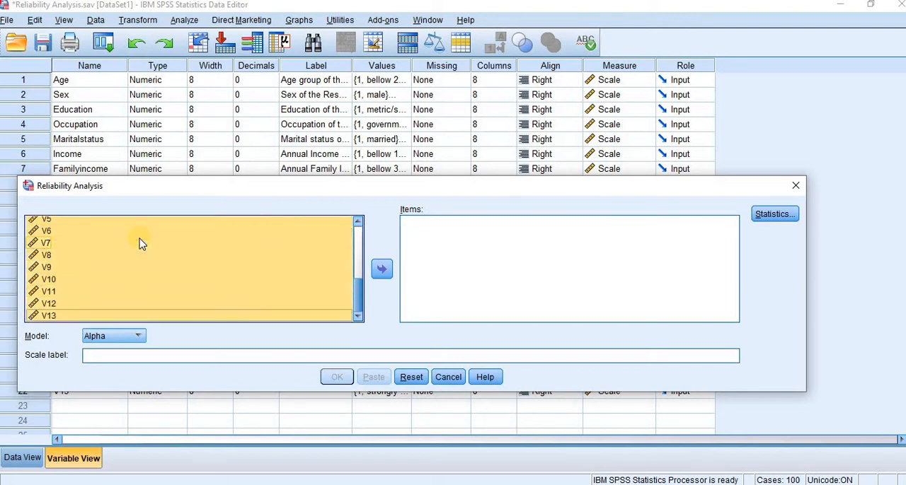
click(380, 272)
Include the Scale if item deleted descriptives and run the reliability analysis.
click(776, 214)
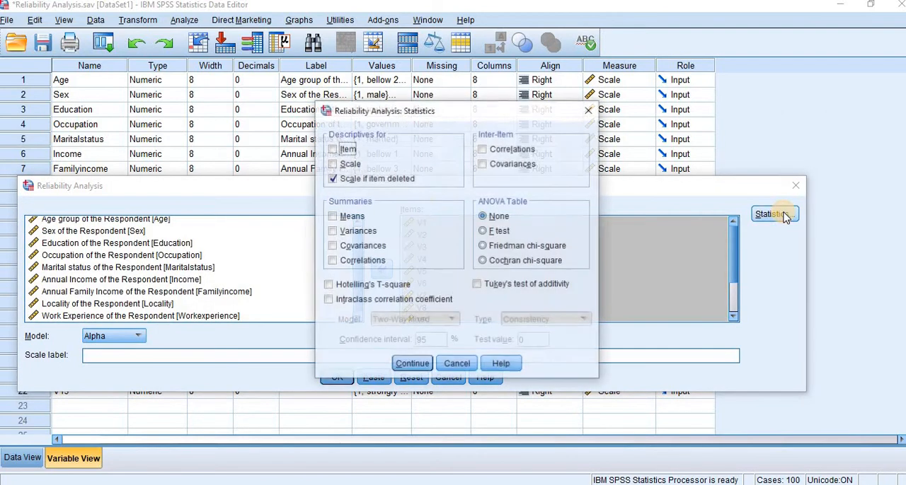
click(334, 180)
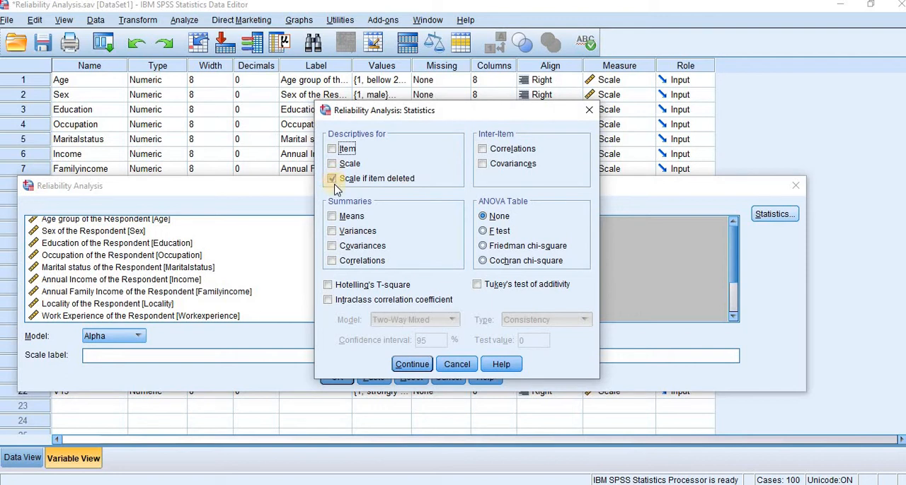
click(425, 365)
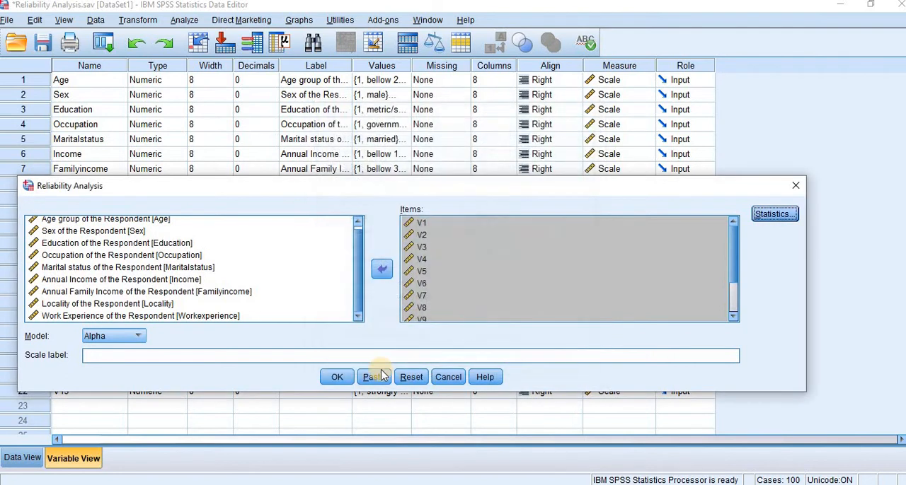
click(338, 379)
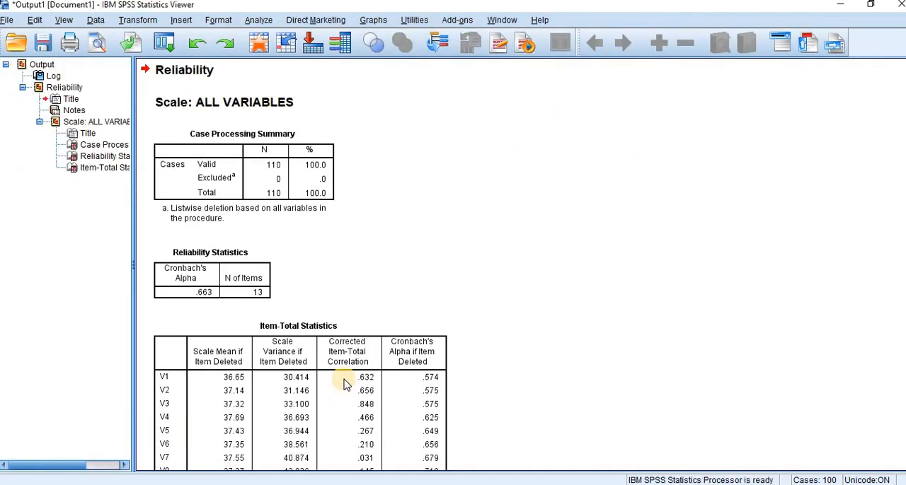
Delete the Case Processing Summary table from the output and examine the Item-Total Statistics table.
click(249, 186)
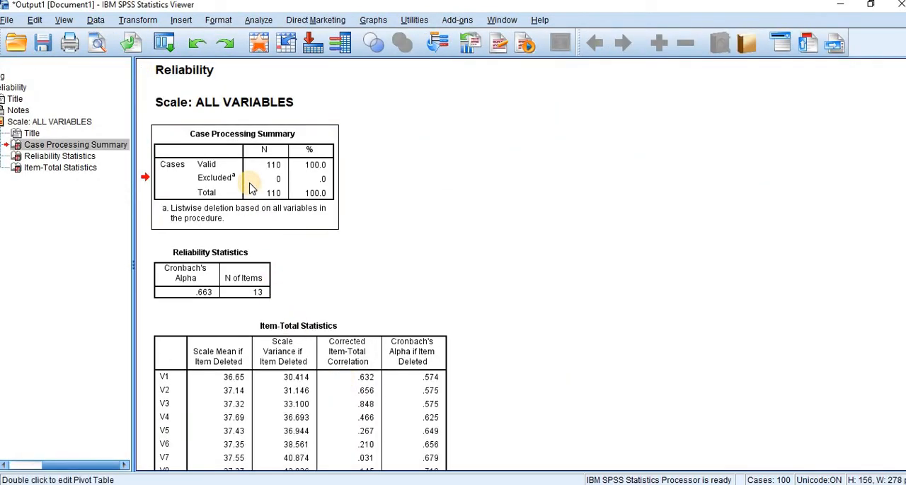
key(Delete)
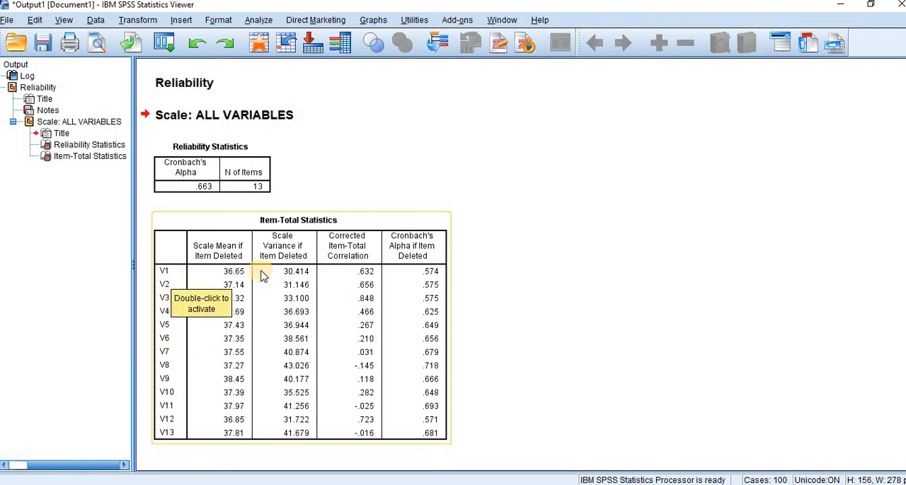
click(230, 283)
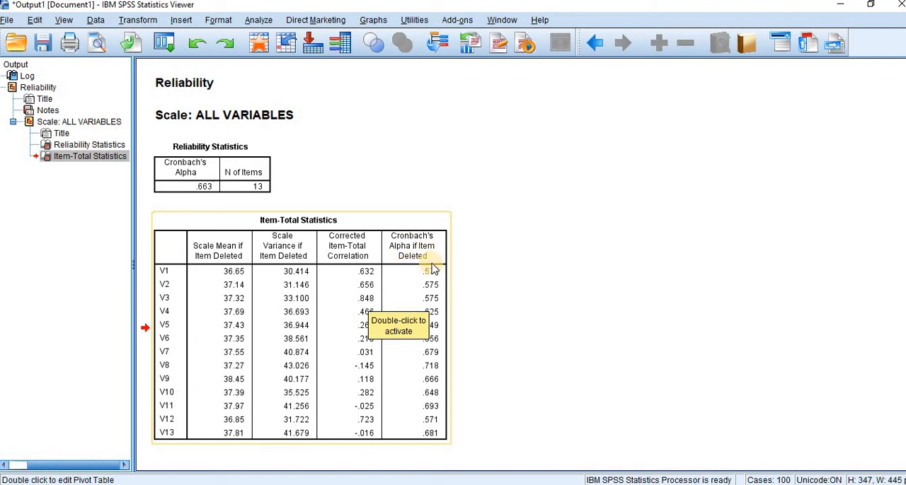
click(479, 281)
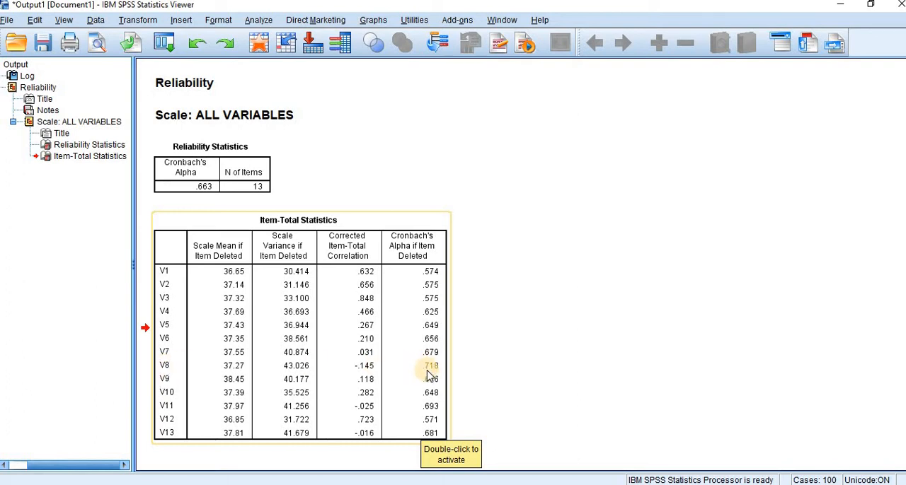
Rerun the reliability analysis with V8 removed from the items and view the new Item-Total Statistics.
click(255, 23)
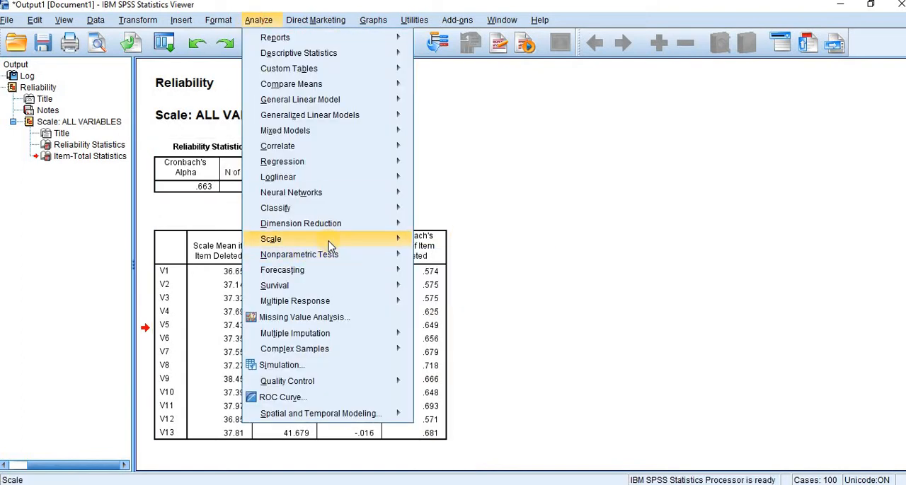
mouse_move(330, 241)
click(452, 245)
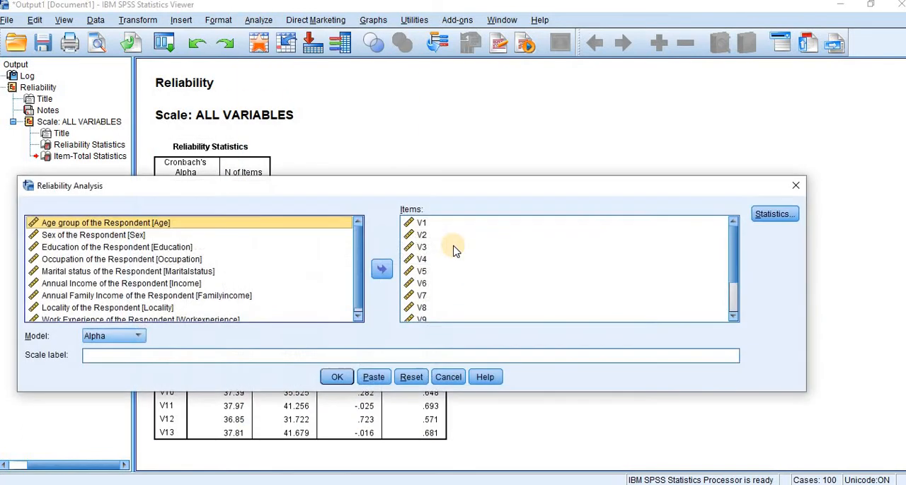
click(422, 309)
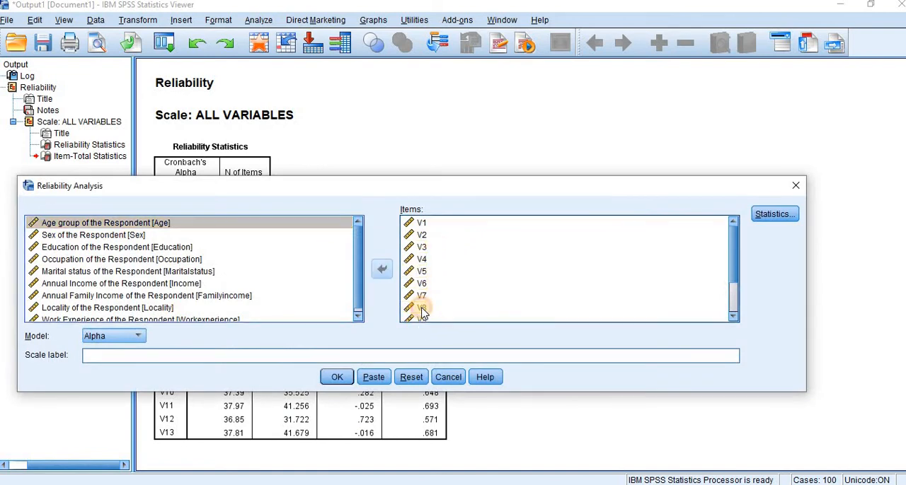
click(382, 270)
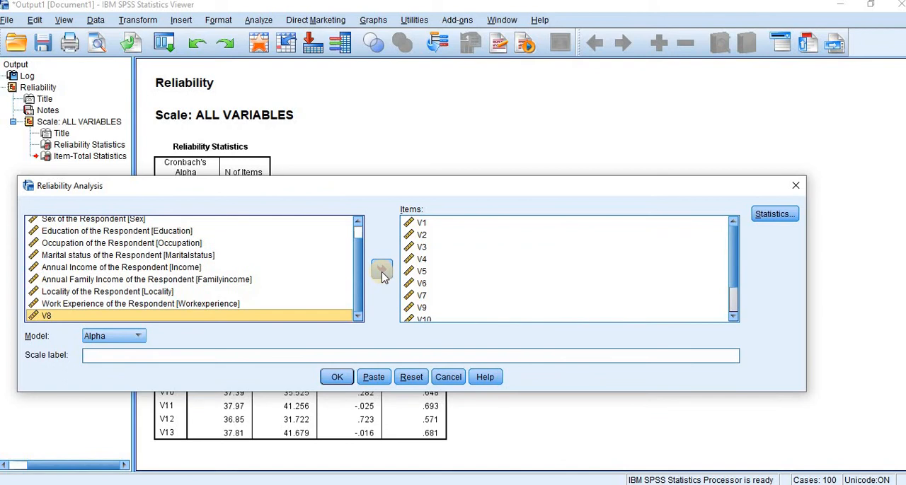
click(339, 378)
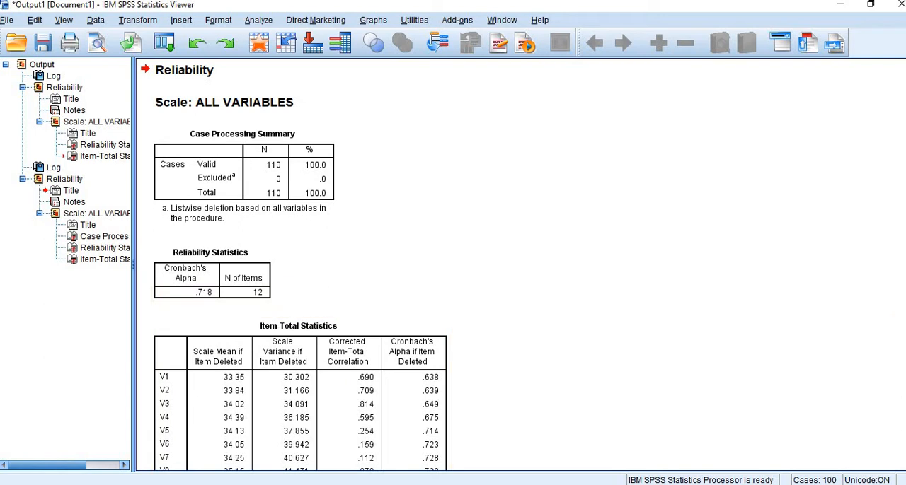
scroll(293, 267, down, 3)
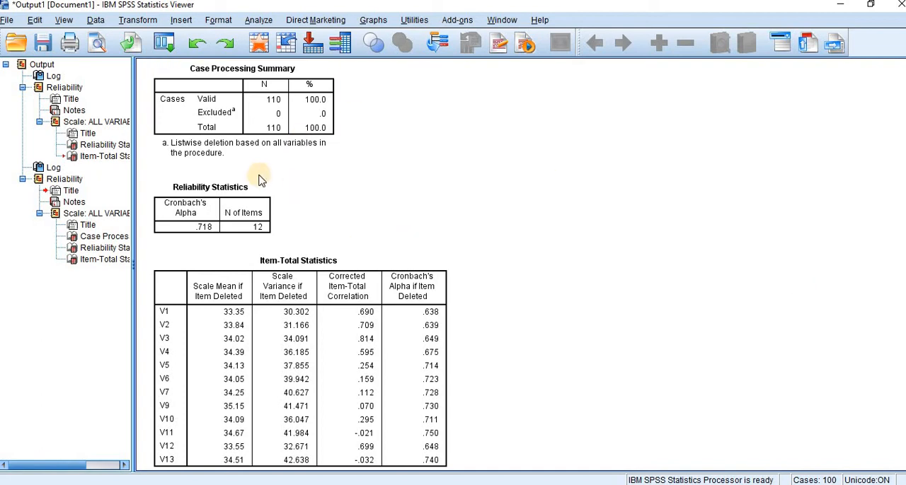
click(258, 20)
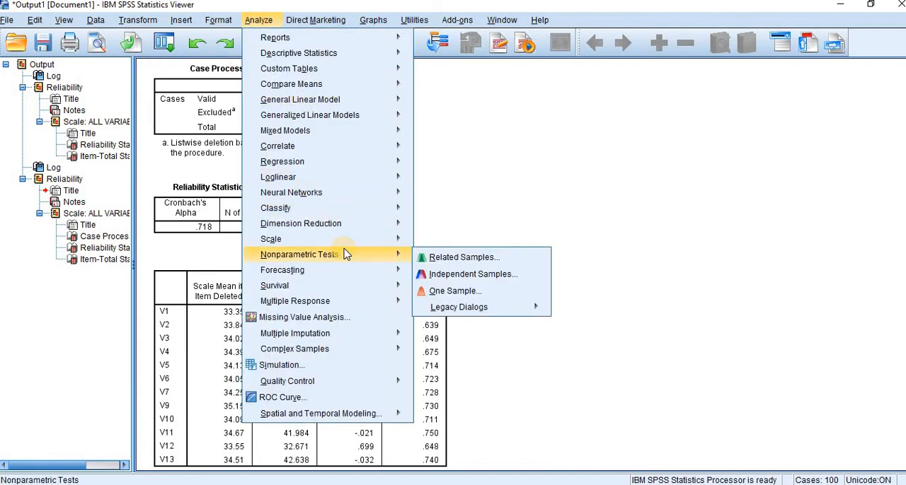
mouse_move(137, 20)
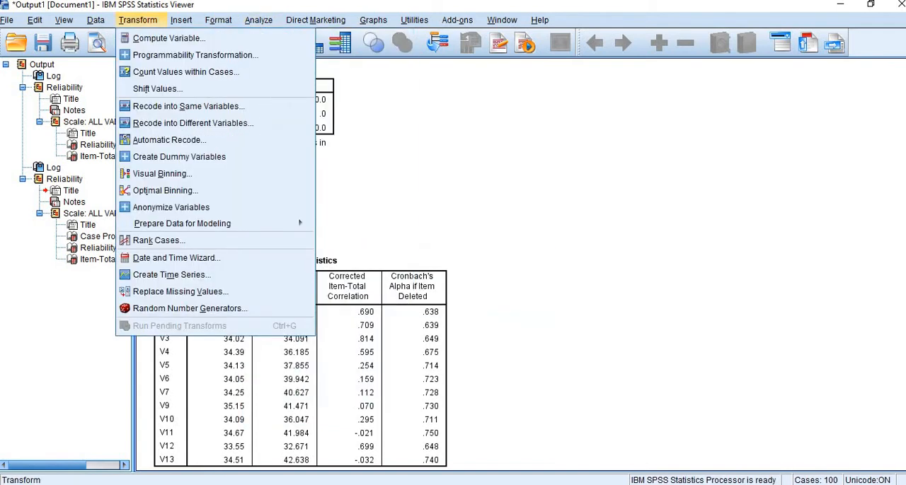
Compute the reverse-scored variable V8New with the numeric expression 6-V8.
click(424, 162)
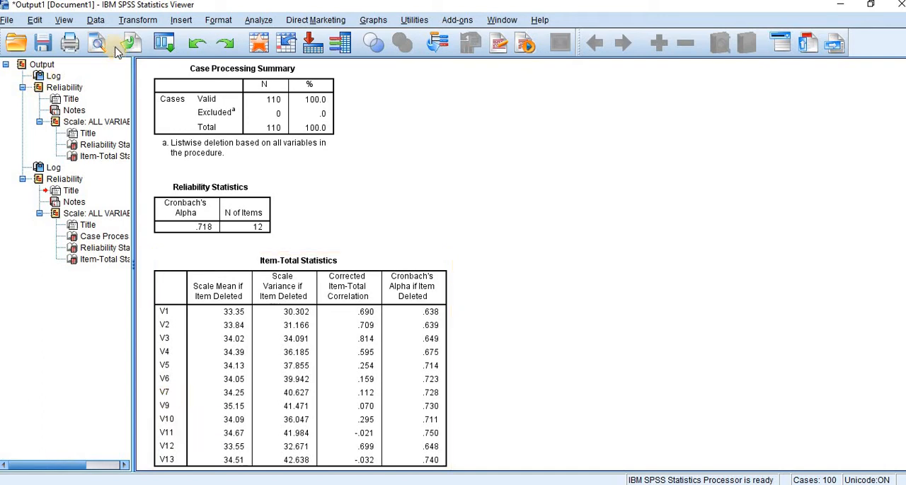
click(143, 23)
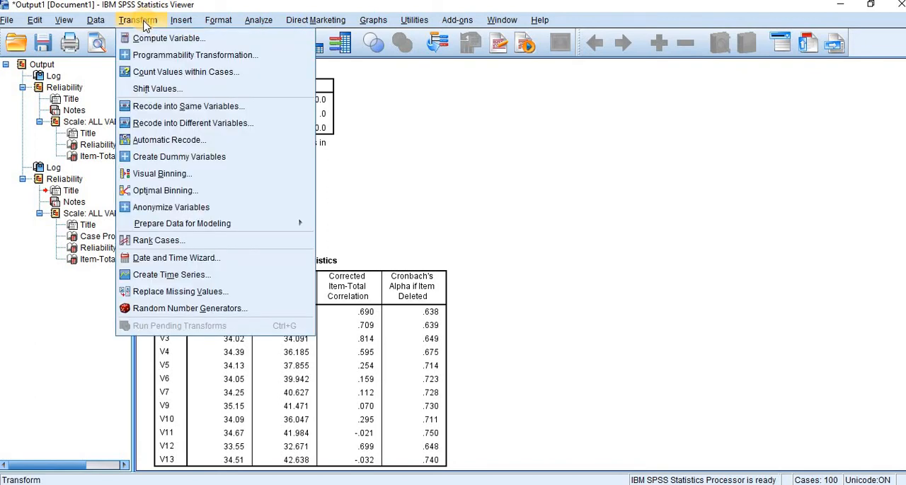
click(188, 43)
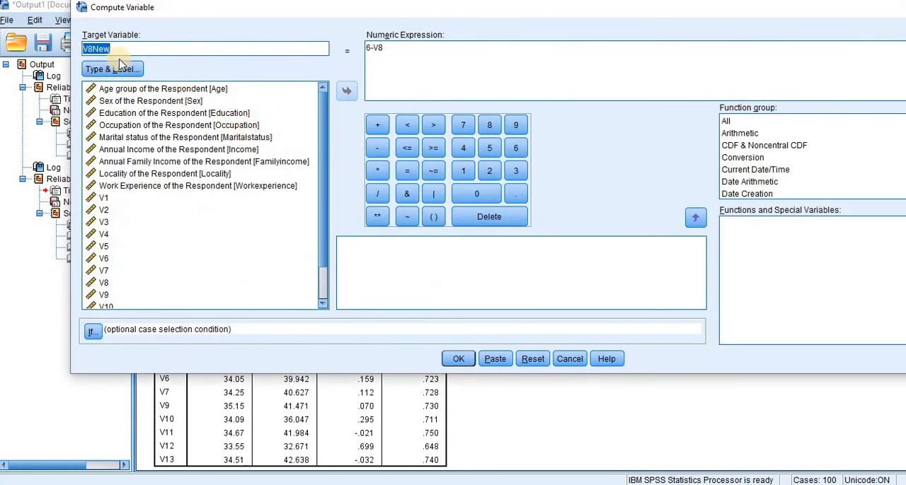
click(387, 45)
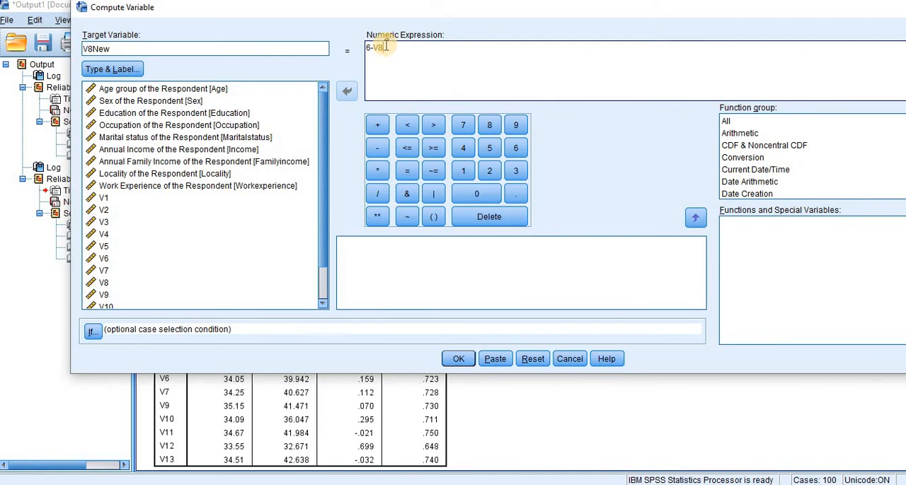
drag(386, 46, 371, 50)
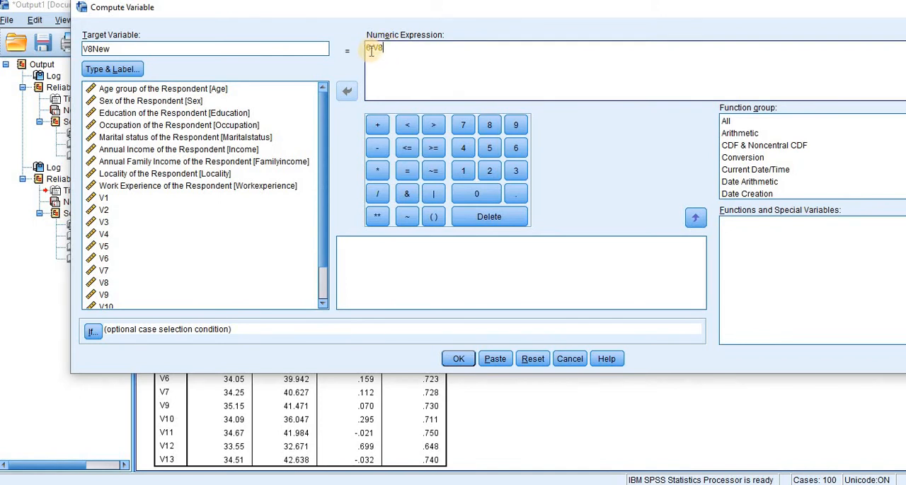
click(460, 95)
click(397, 57)
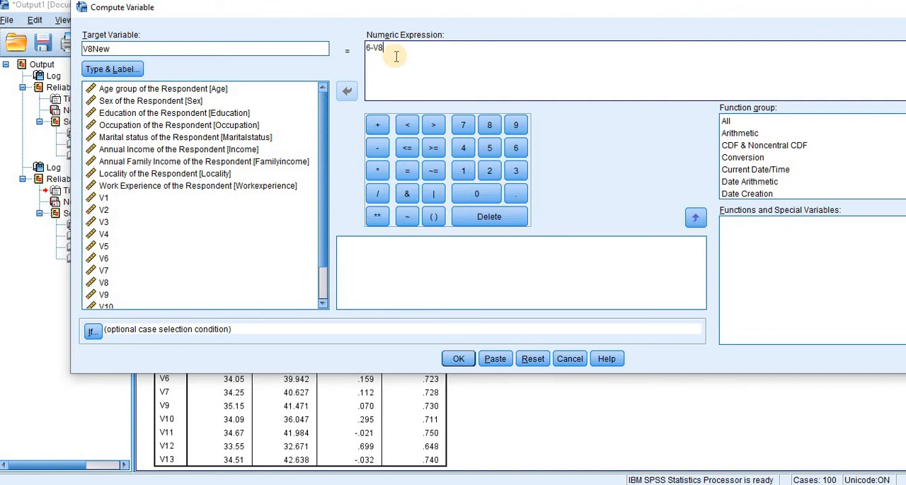
click(460, 361)
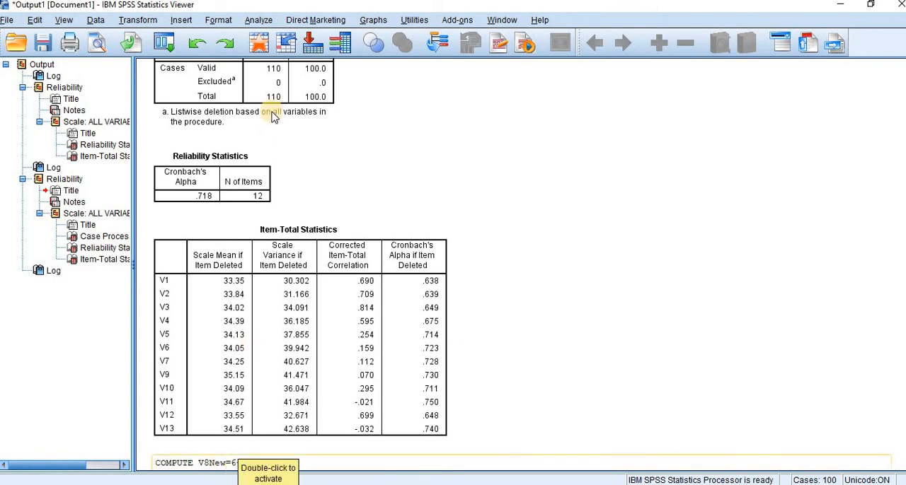
Rerun the reliability analysis with V8New added to the existing items, keeping the Alpha model.
click(259, 20)
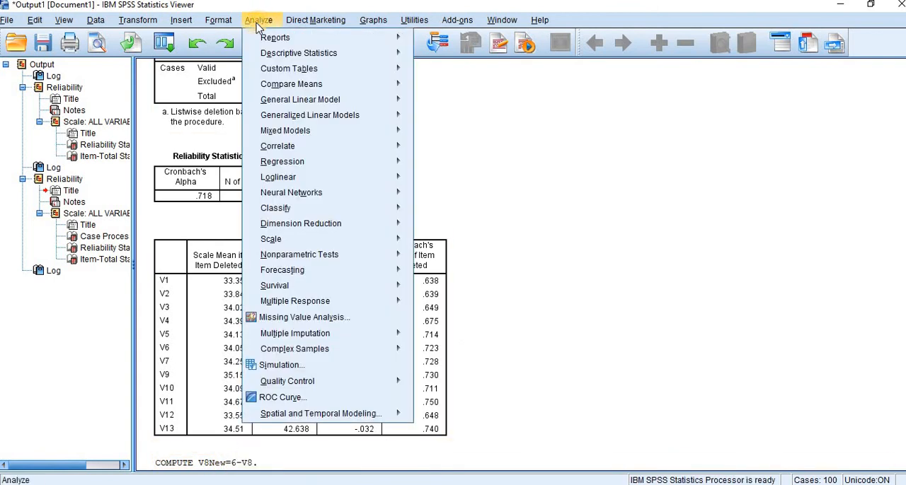
mouse_move(388, 241)
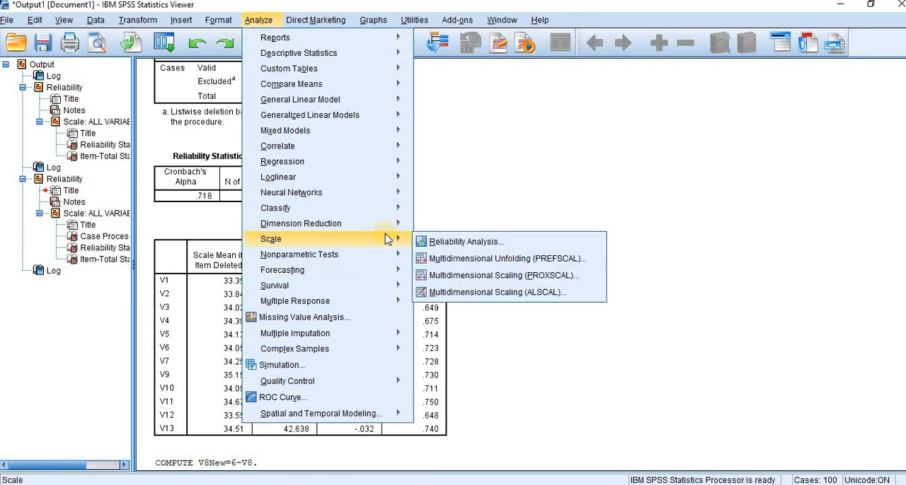
click(484, 241)
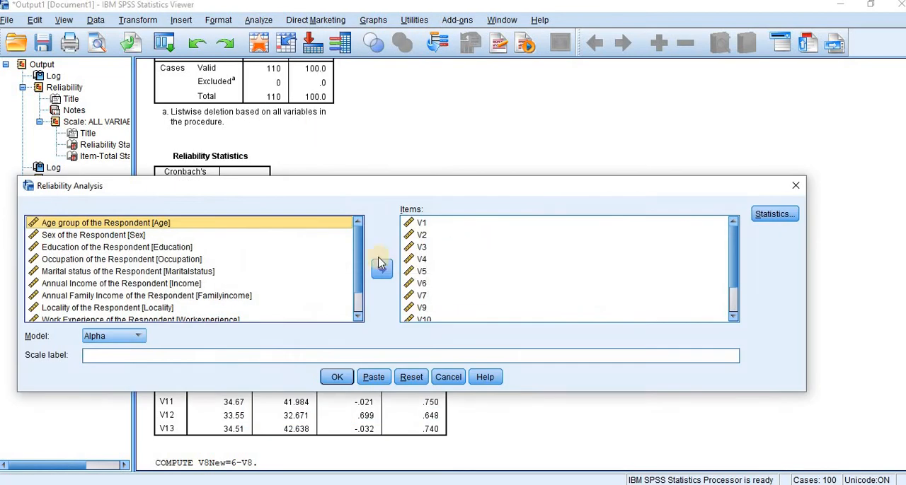
drag(358, 280, 357, 337)
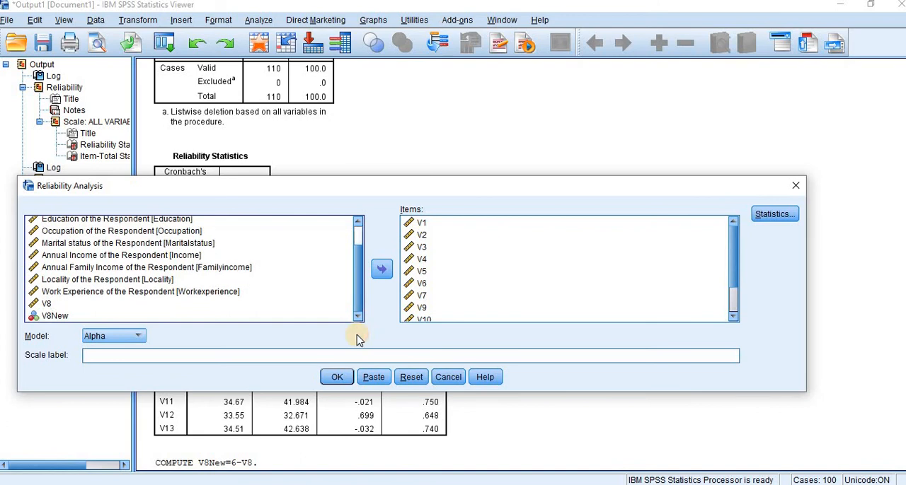
click(58, 315)
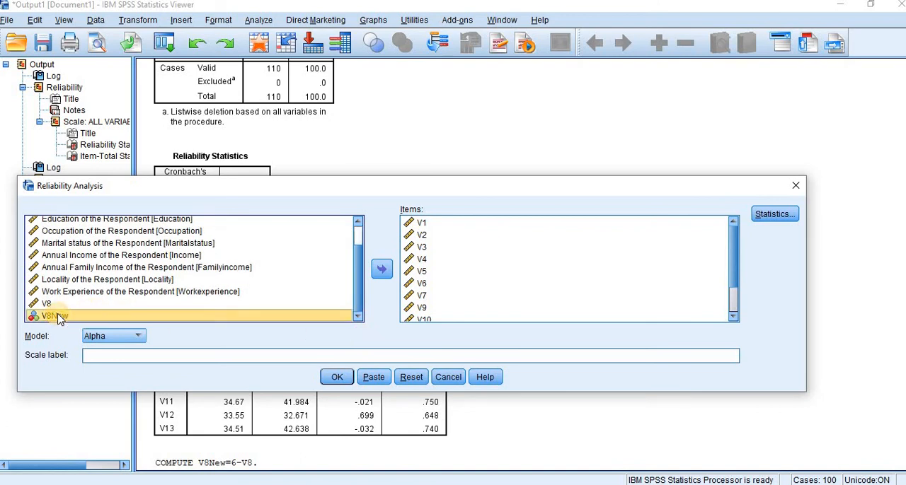
click(375, 275)
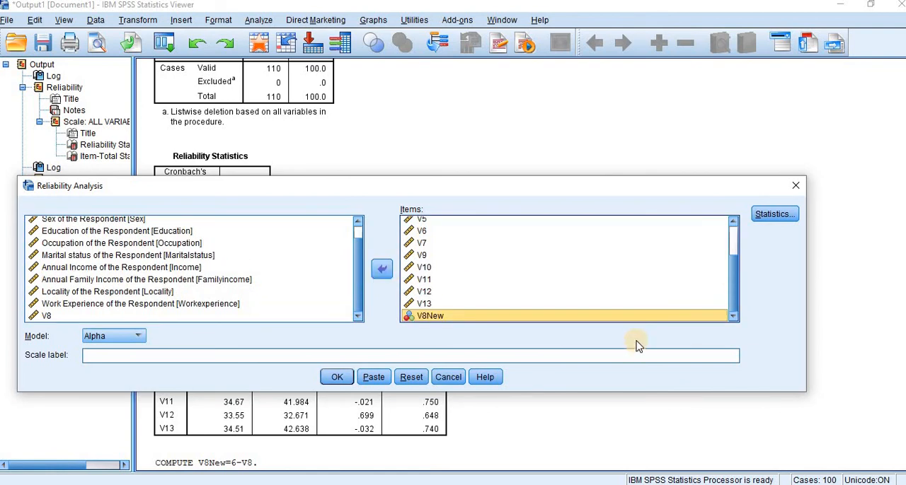
click(338, 378)
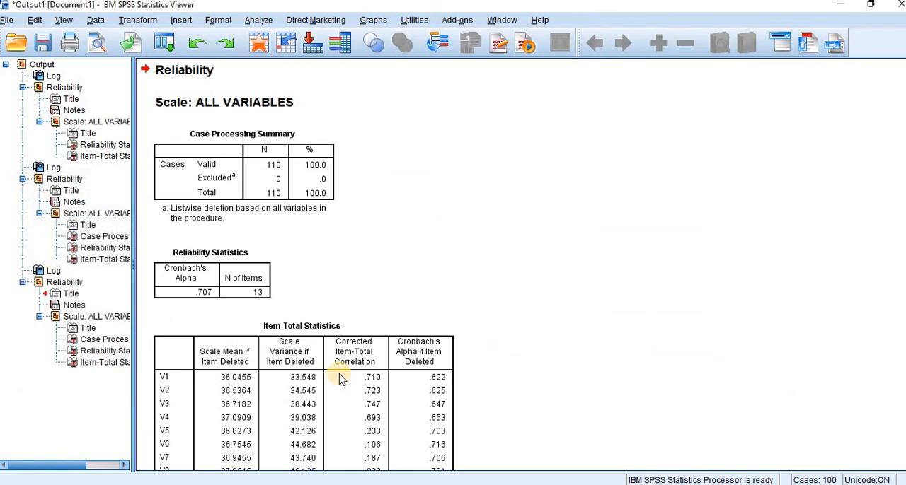